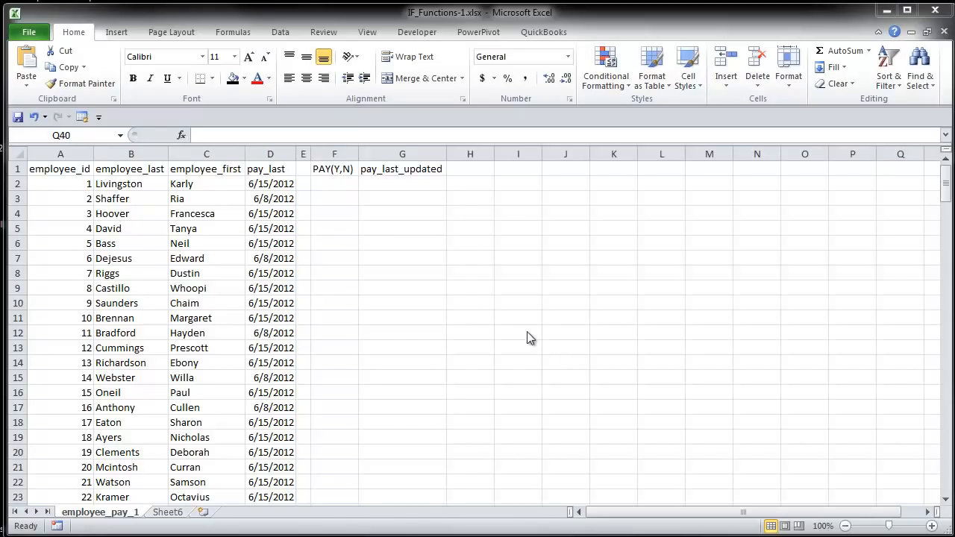
Paste the copied "Three Arguments" text box into the empty area beside the employee data.
{"action": "left_click", "coordinate": [621, 285]}
{"action": "left_click", "coordinate": [581, 259]}
{"action": "key", "text": "ctrl+v"}
{"action": "left_click", "coordinate": [712, 234]}
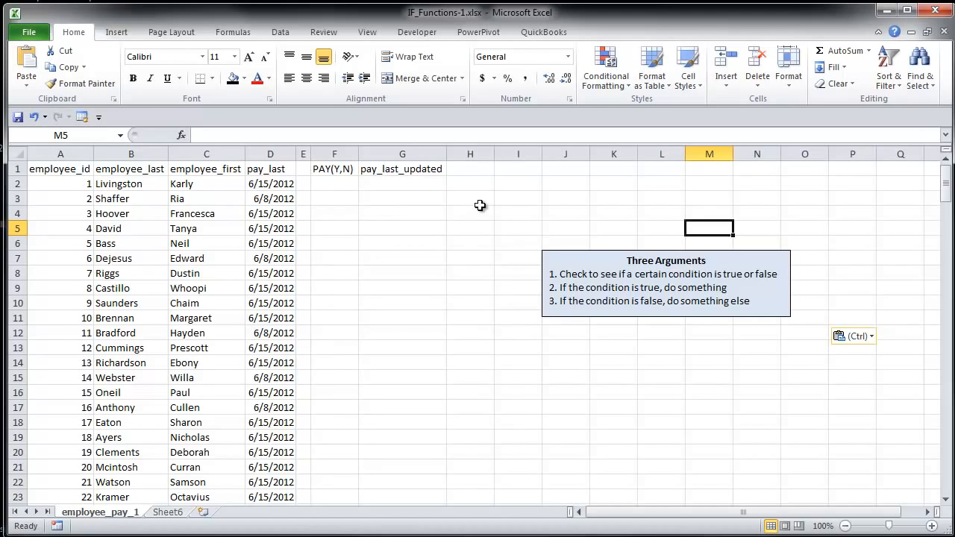
Begin an IF function in F2 through its function arguments, with the logical test D2 = today()-7.
{"action": "left_click", "coordinate": [342, 184]}
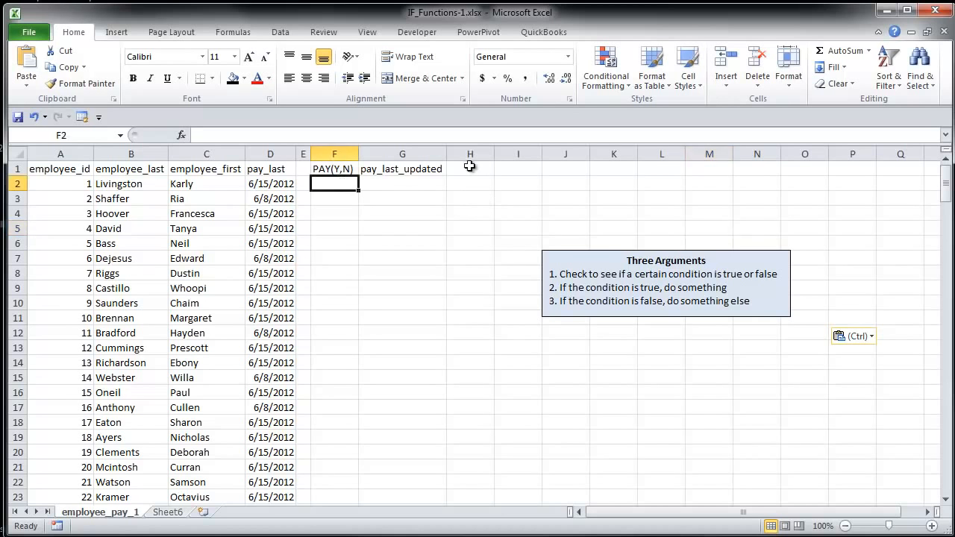
{"action": "type", "text": "=if"}
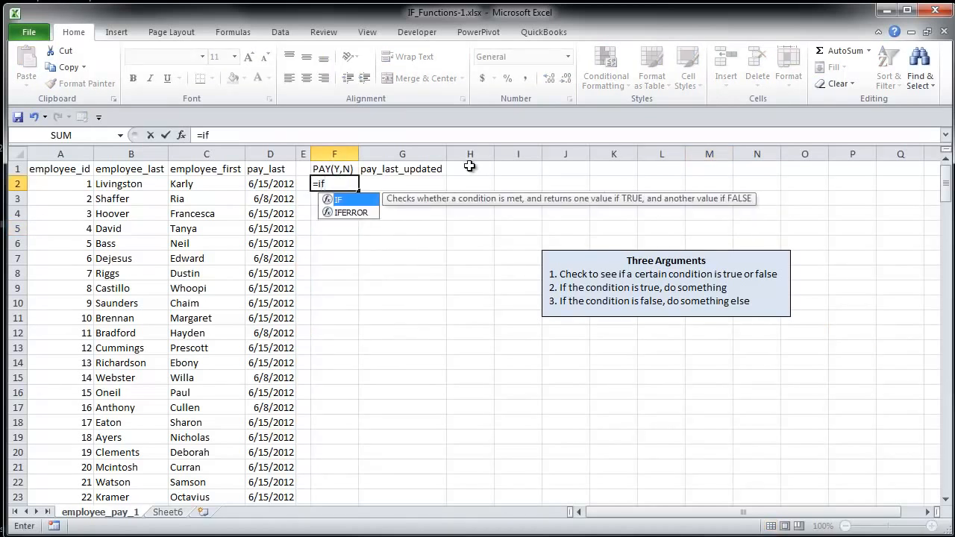
{"action": "key", "text": "Tab"}
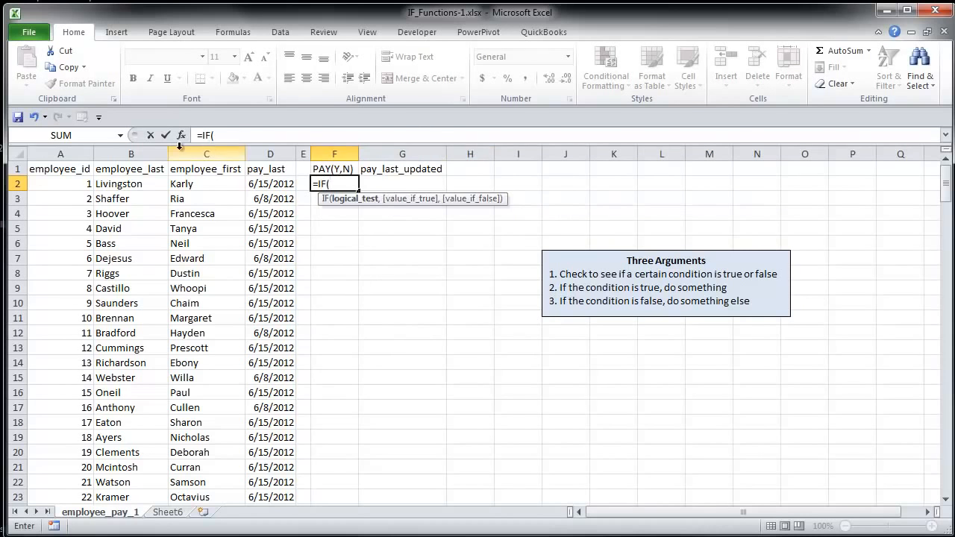
{"action": "left_click", "coordinate": [181, 135]}
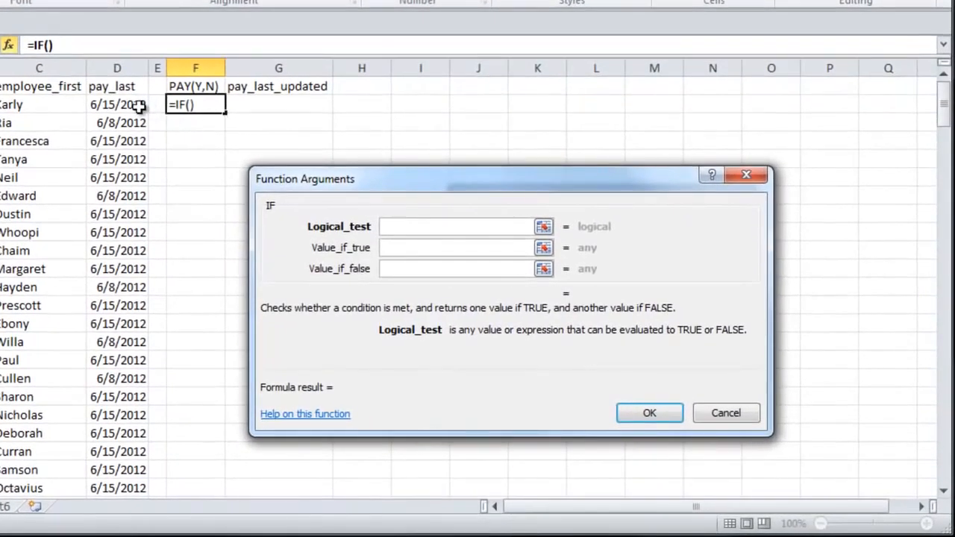
{"action": "left_click", "coordinate": [122, 105]}
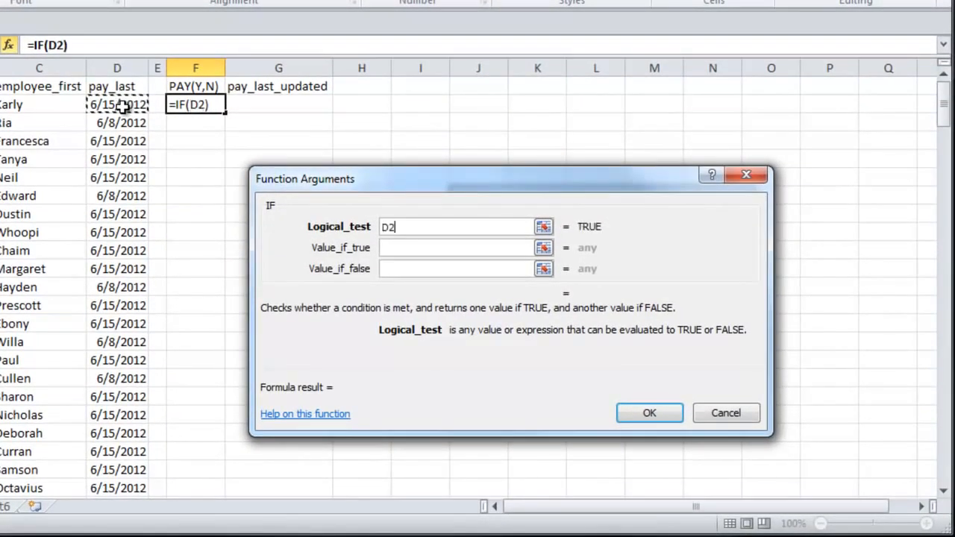
{"action": "type", "text": "="}
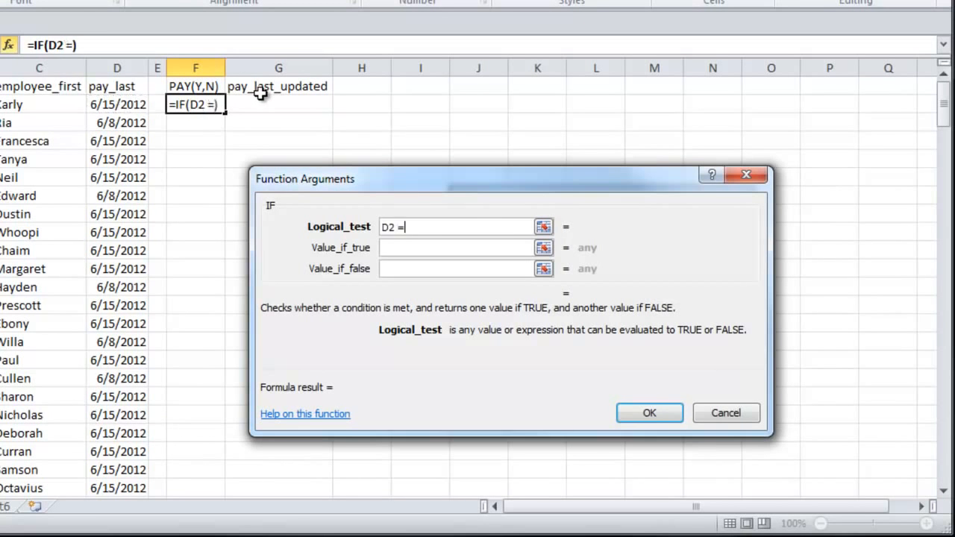
{"action": "type", "text": " today"}
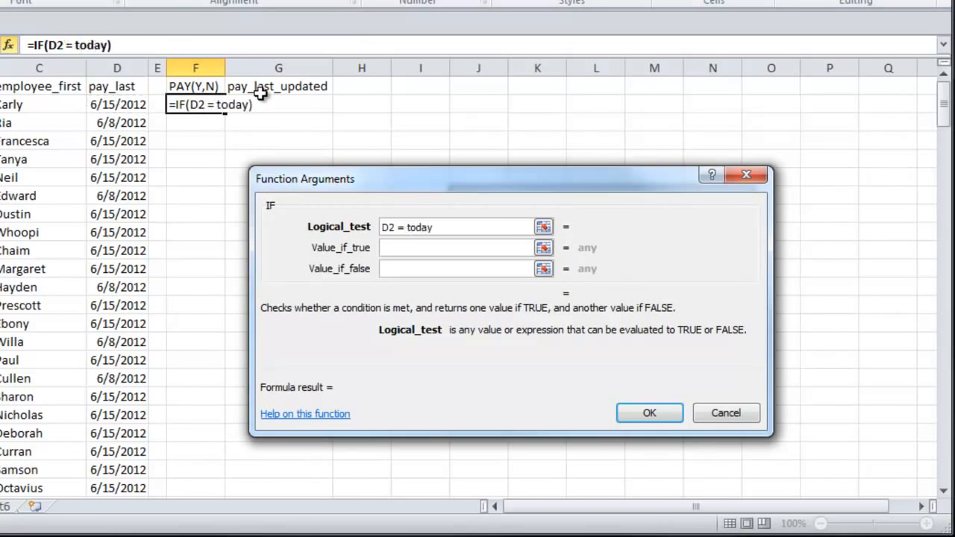
{"action": "type", "text": "()-7"}
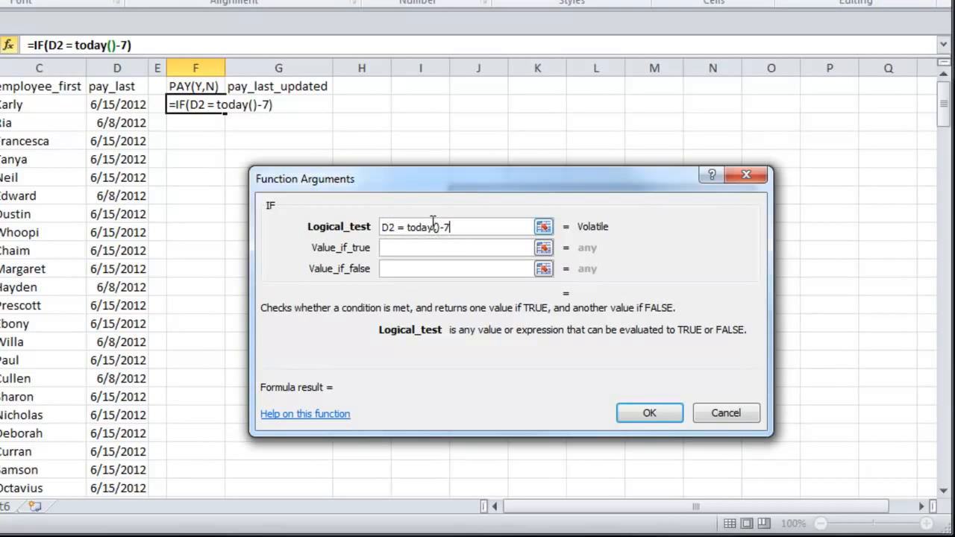
Set the F2 formula to return "No" if true and "Yes" if false, and confirm it.
{"action": "left_click", "coordinate": [420, 249]}
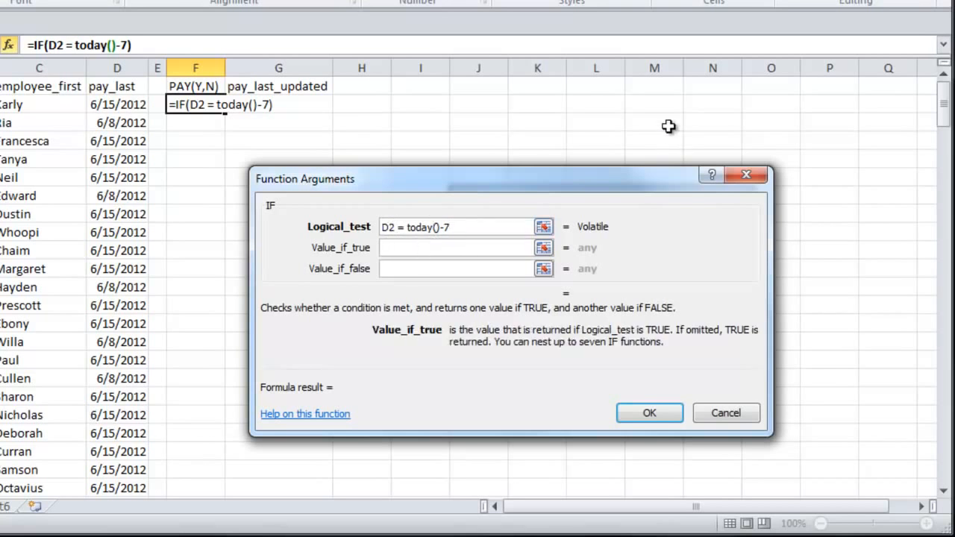
{"action": "type", "text": "\"NO"}
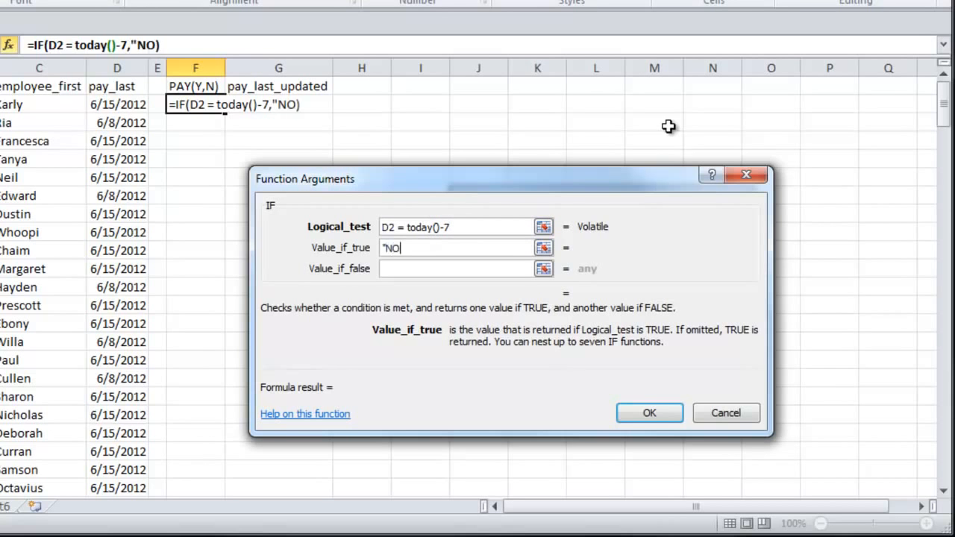
{"action": "key", "text": "BackSpace"}
{"action": "type", "text": "o\""}
{"action": "left_click", "coordinate": [480, 265]}
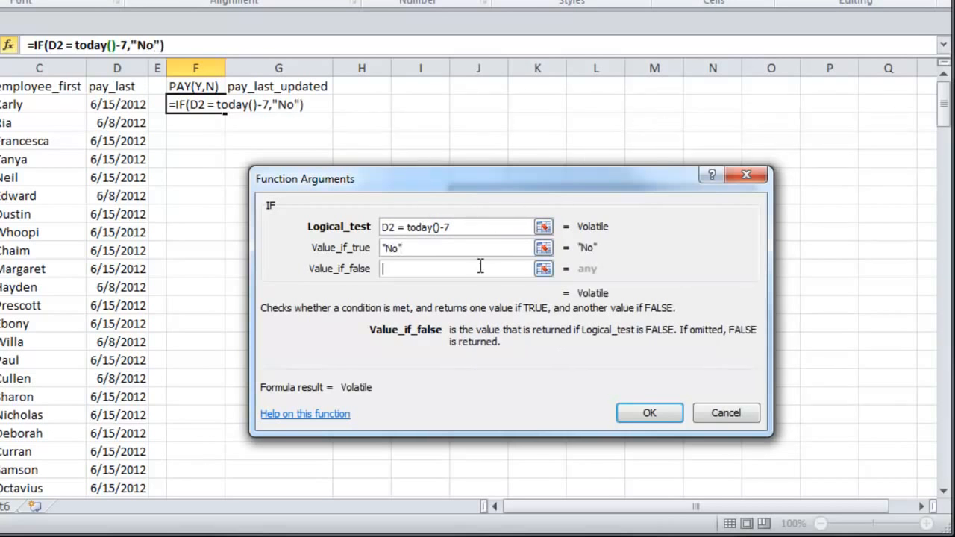
{"action": "type", "text": "\"Y"}
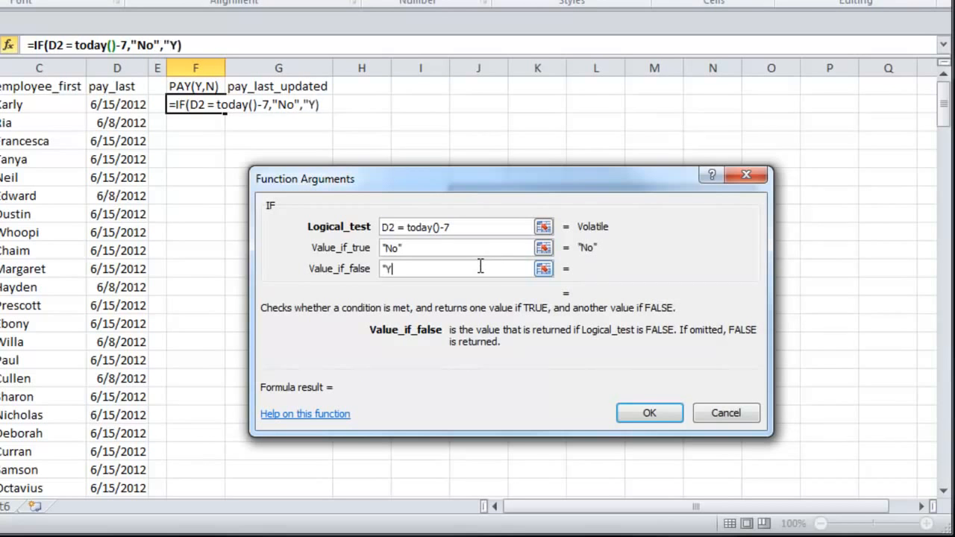
{"action": "type", "text": "es\""}
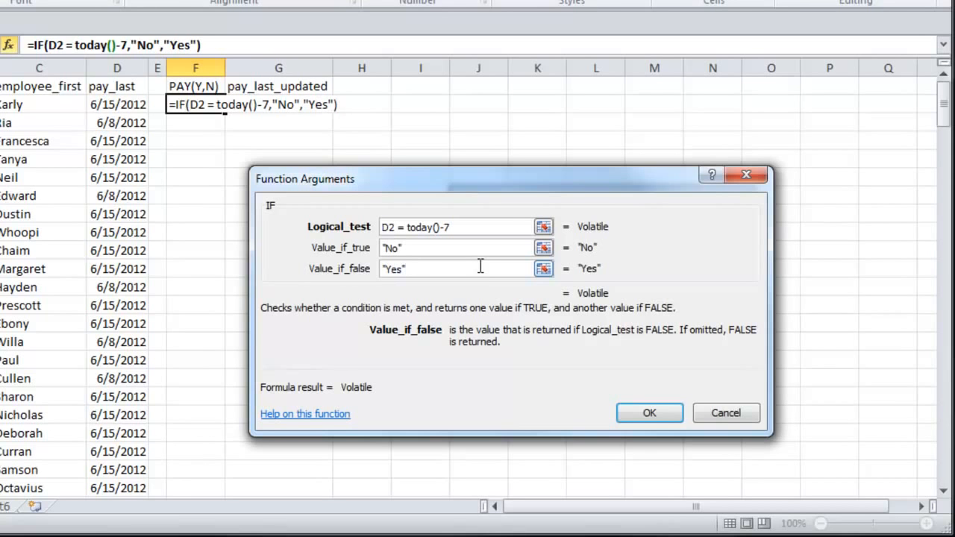
{"action": "left_click", "coordinate": [646, 411]}
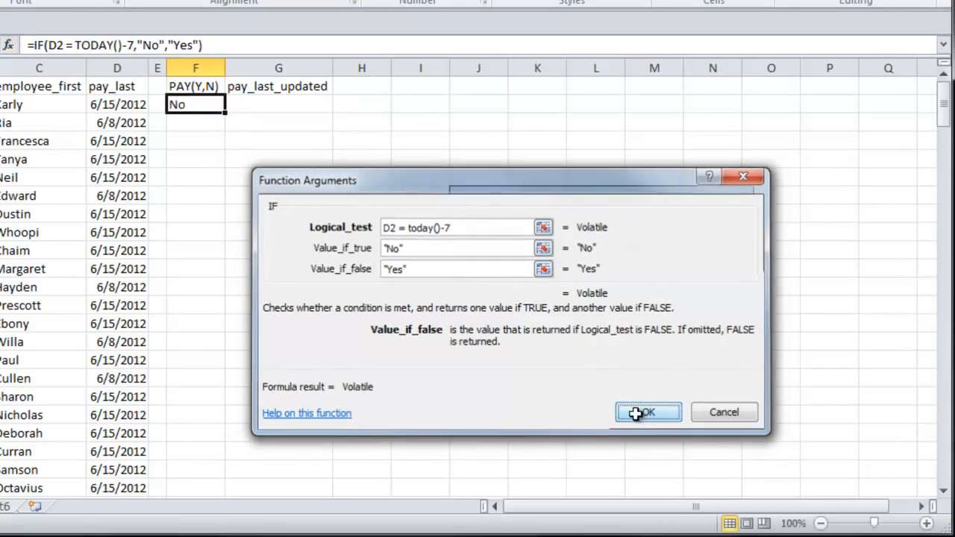
{"action": "left_click", "coordinate": [537, 341]}
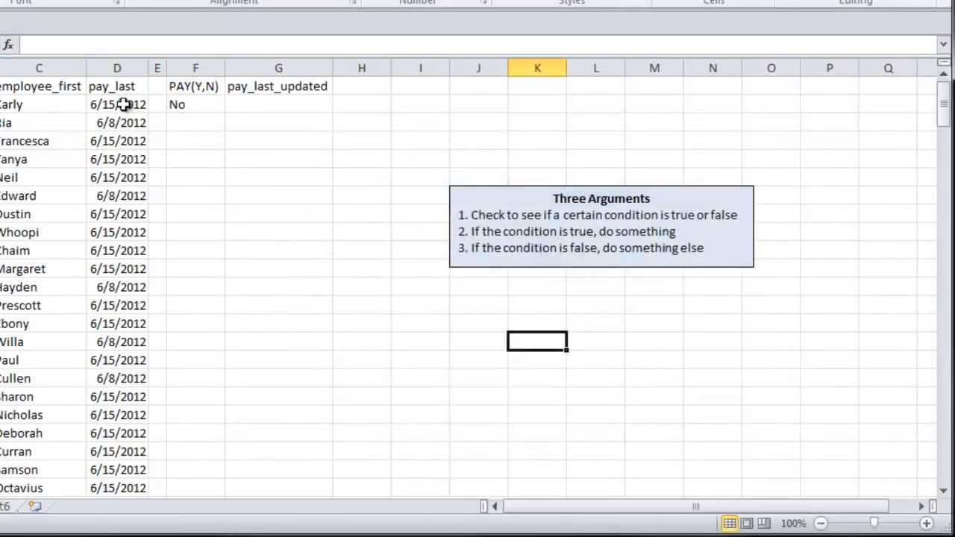
Fill the F2 formula down the whole PAY(Y,N) column and check the copied formula in F3.
{"action": "left_click", "coordinate": [195, 104]}
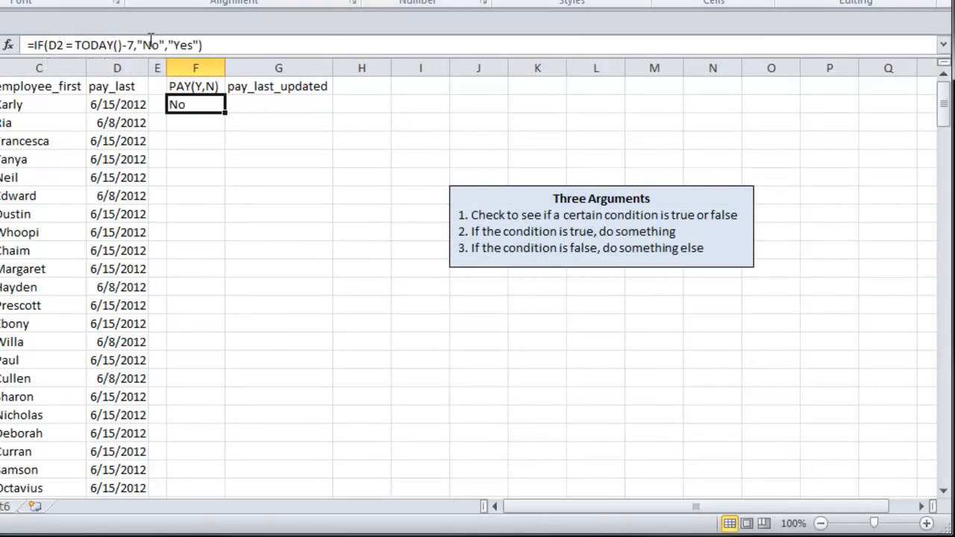
{"action": "left_click_drag", "start_coordinate": [225, 111], "coordinate": [194, 451]}
{"action": "left_click", "coordinate": [549, 428]}
{"action": "left_click_drag", "start_coordinate": [941, 461], "coordinate": [909, 54]}
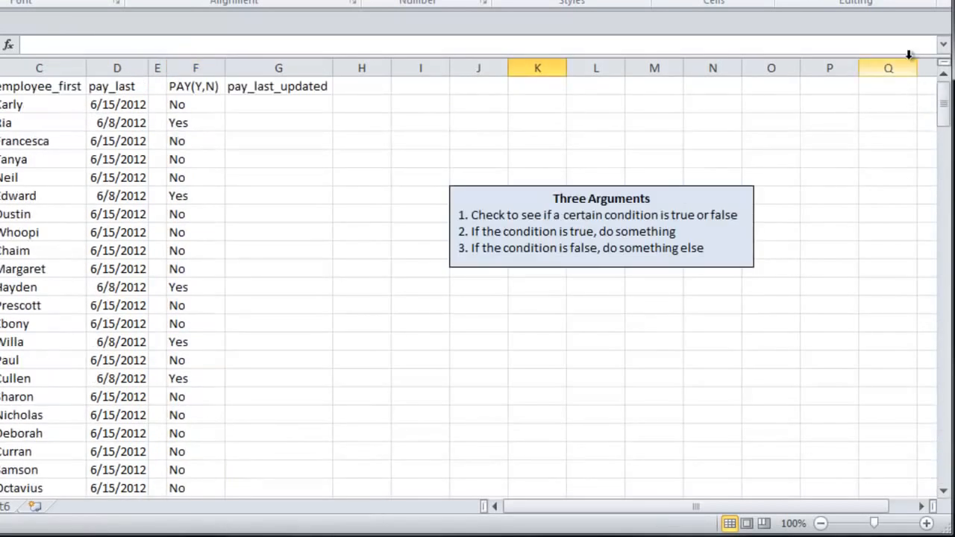
{"action": "left_click", "coordinate": [185, 124]}
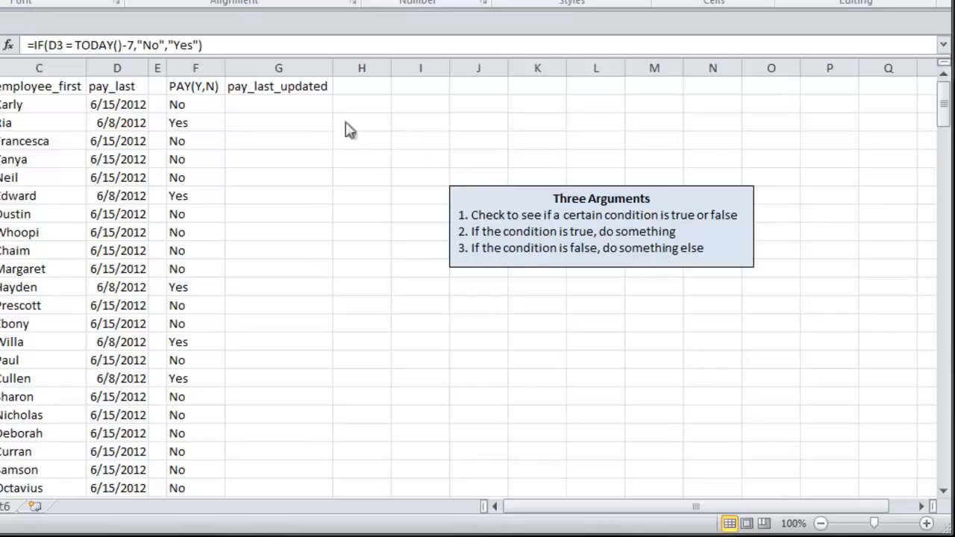
Begin an IF function in G2 through its function arguments, with the logical test F2 = "No".
{"action": "left_click", "coordinate": [265, 103]}
{"action": "type", "text": "=IF("}
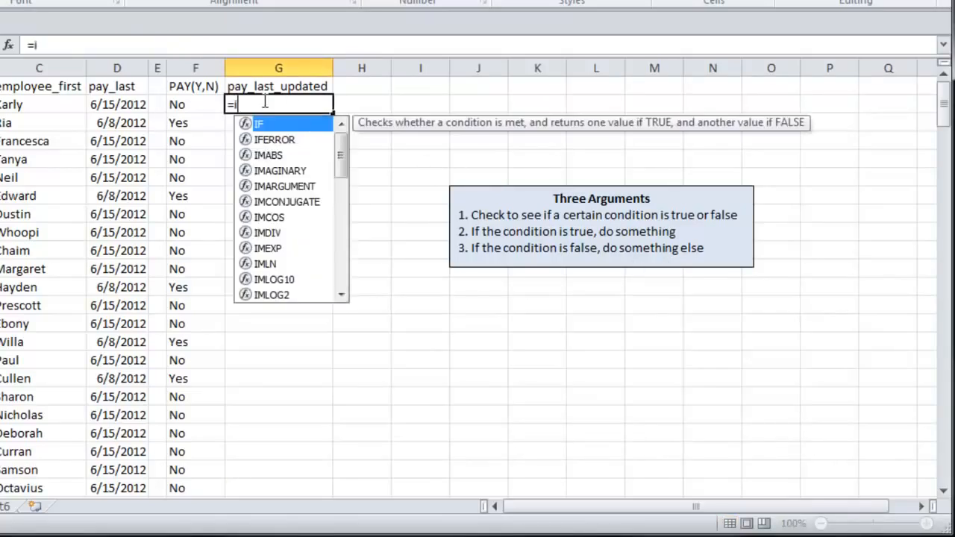
{"action": "left_click", "coordinate": [9, 46]}
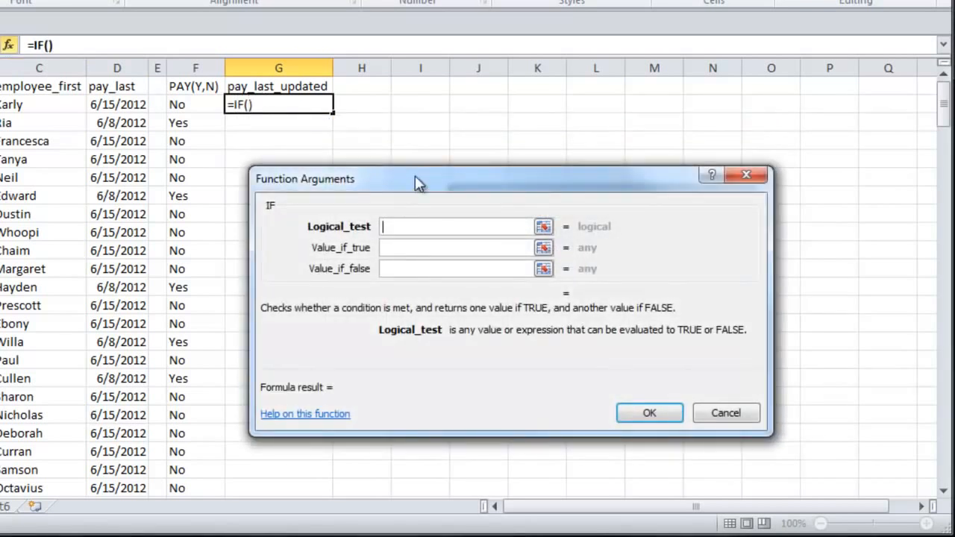
{"action": "left_click", "coordinate": [200, 104]}
{"action": "type", "text": "= N"}
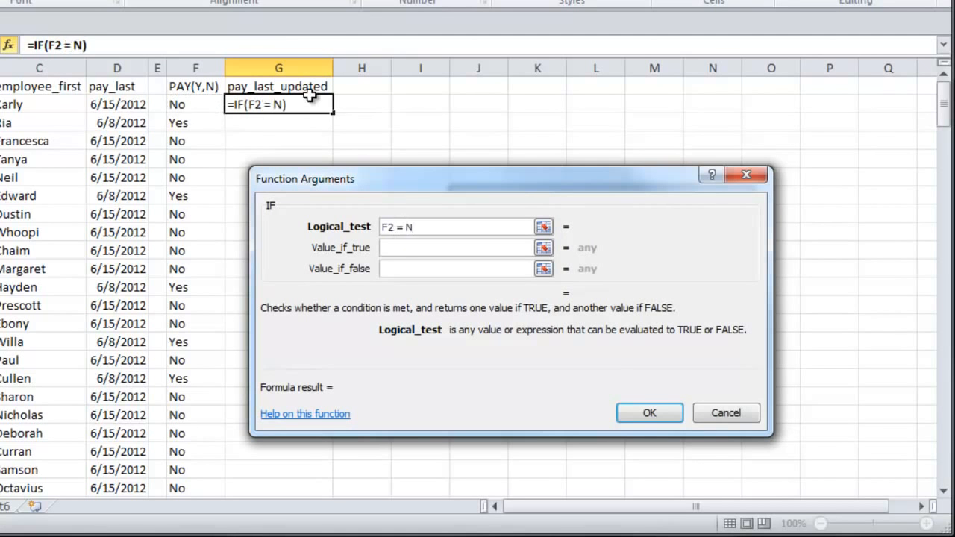
{"action": "key", "text": "BackSpace"}
{"action": "type", "text": "\"No"}
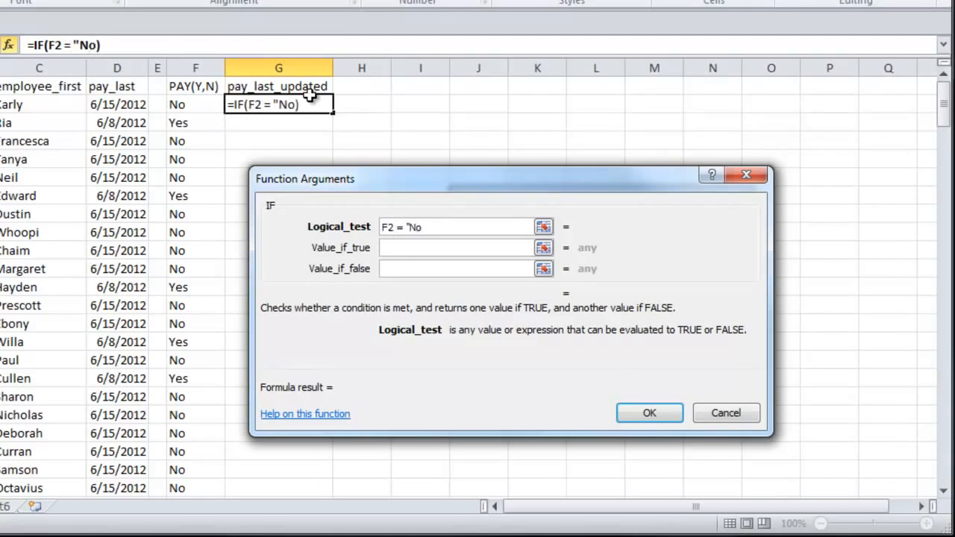
{"action": "type", "text": "\""}
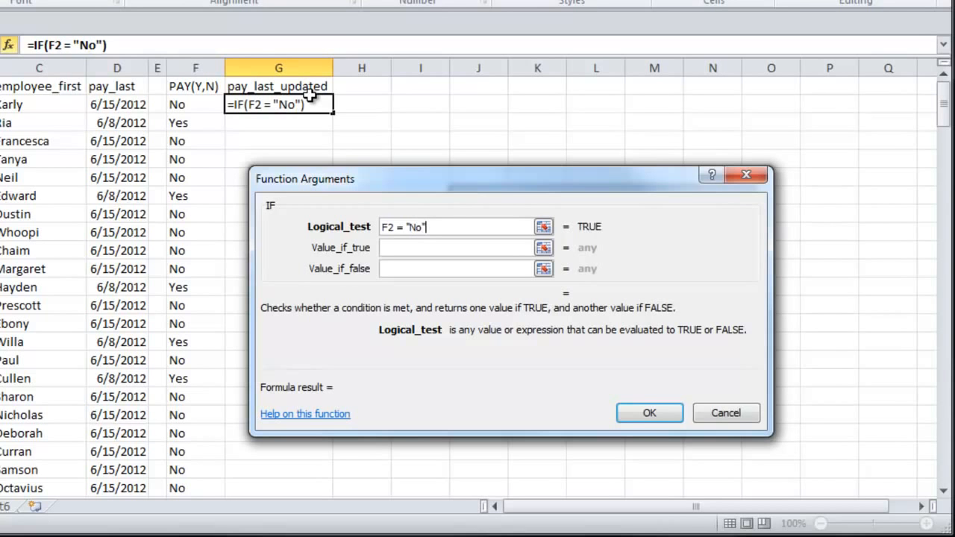
Set the G2 formula's value if true to D2 and its value if false to D2+14.
{"action": "left_click", "coordinate": [440, 248]}
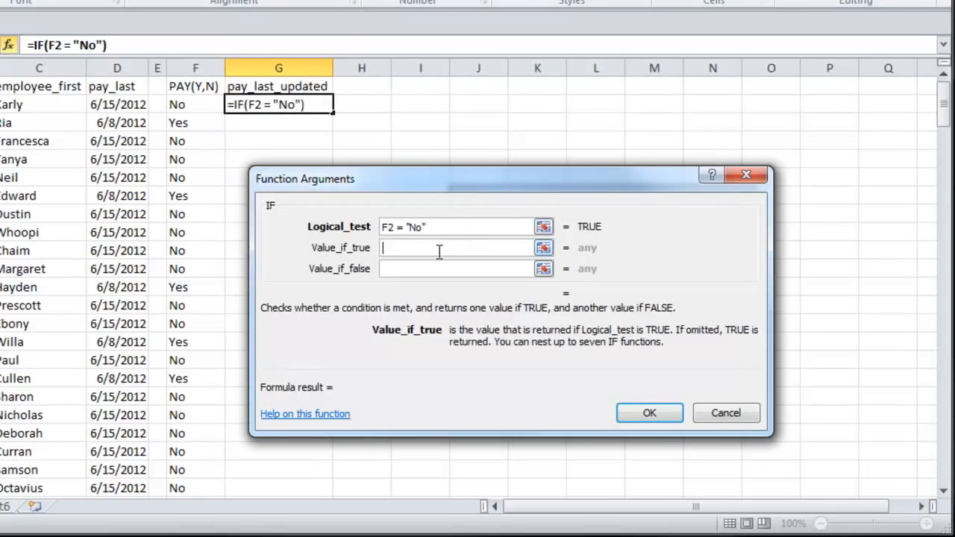
{"action": "left_click", "coordinate": [124, 105]}
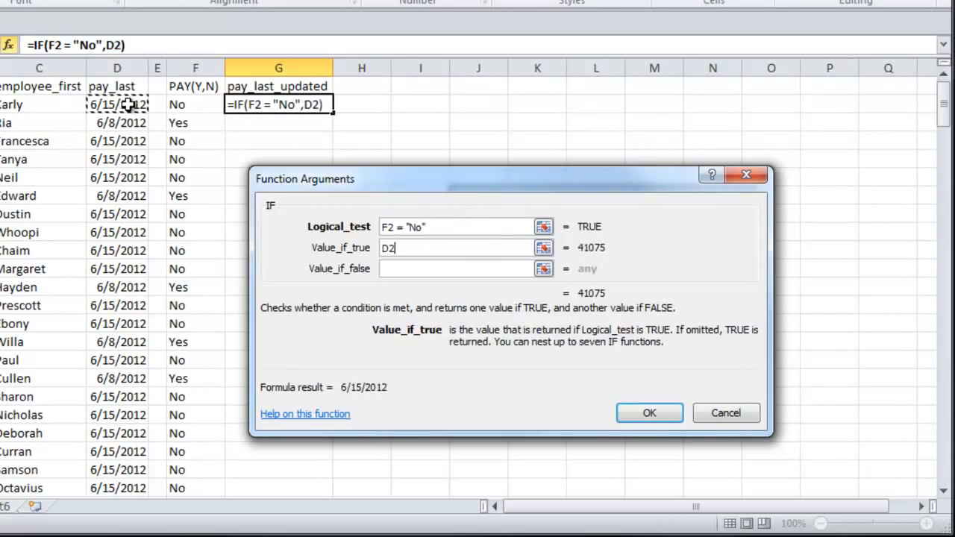
{"action": "left_click", "coordinate": [410, 270]}
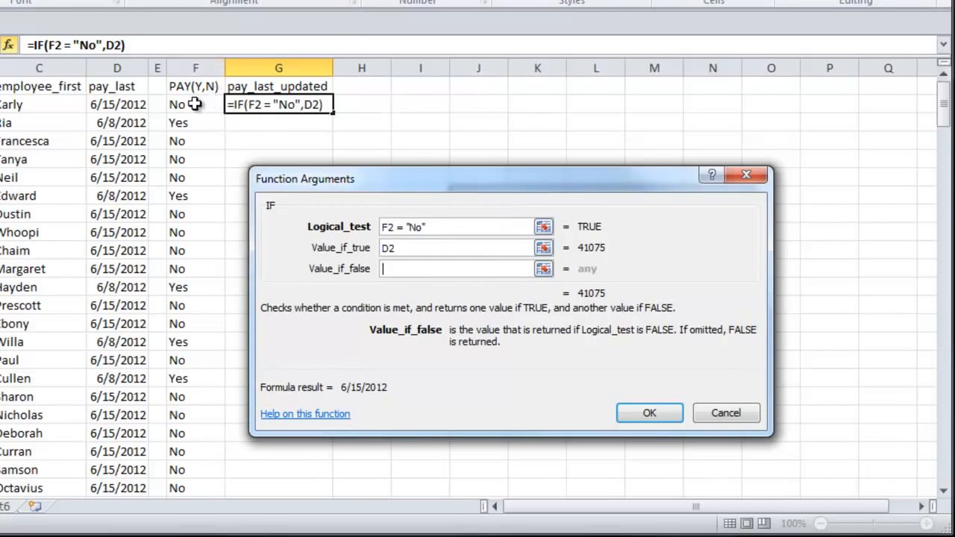
{"action": "left_click", "coordinate": [119, 107]}
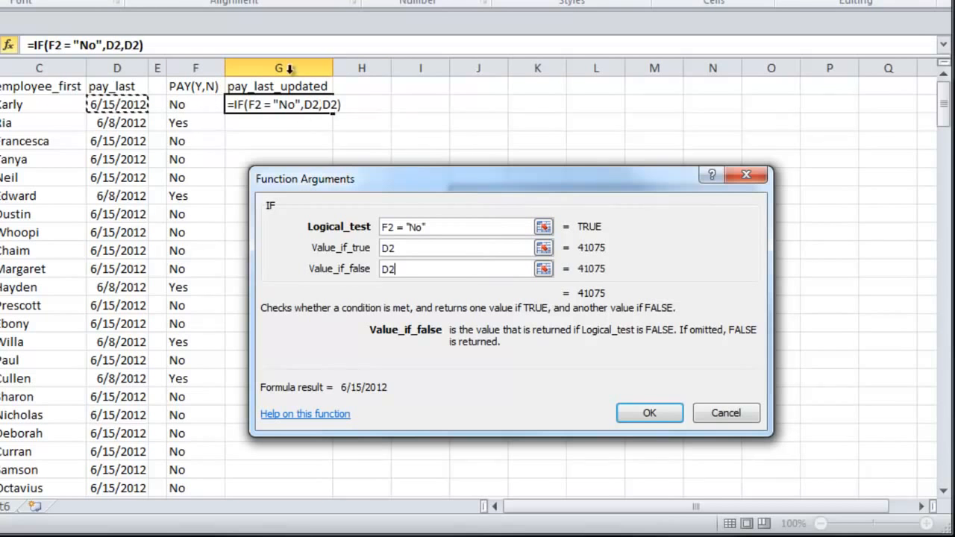
{"action": "type", "text": "+"}
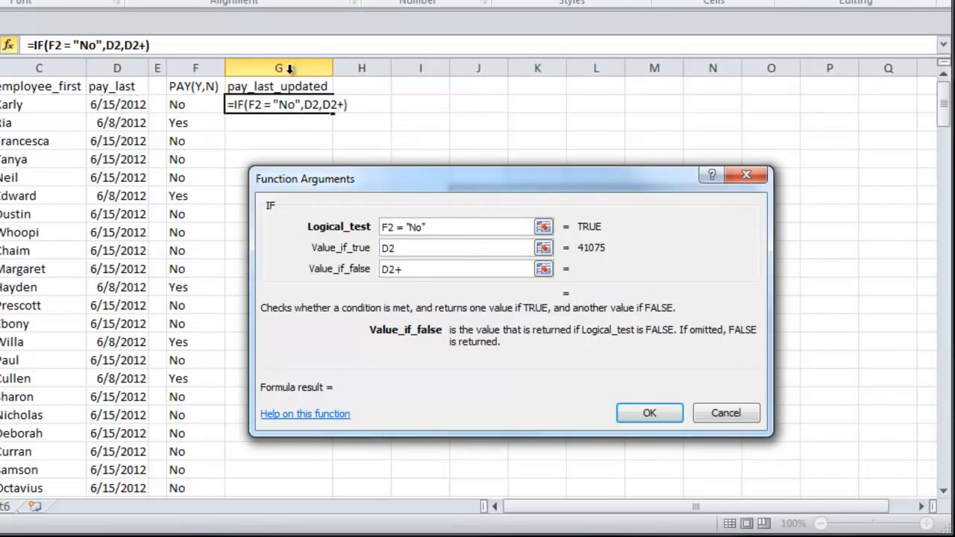
{"action": "type", "text": "14"}
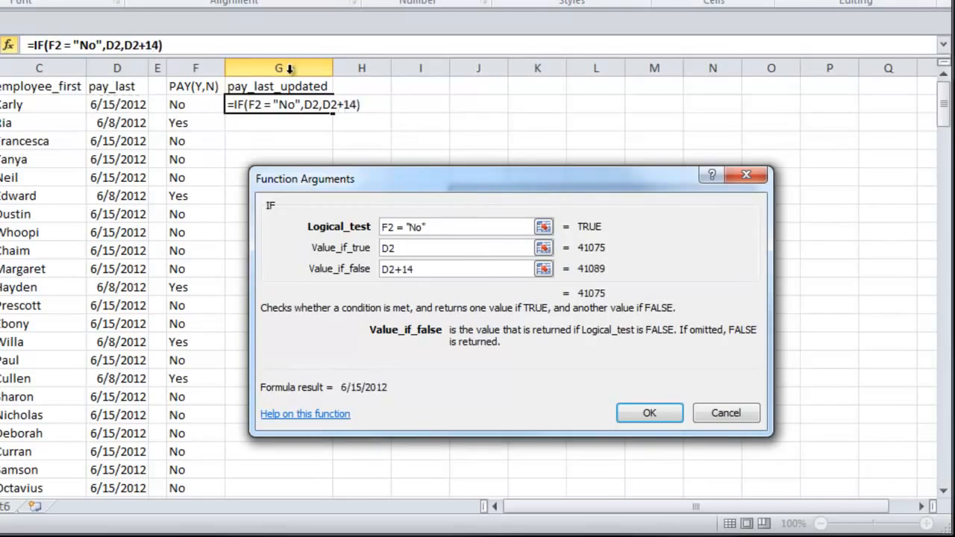
Confirm the IF formula in G2 and fill it down the pay_last_updated column.
{"action": "left_click", "coordinate": [649, 412]}
{"action": "double_click", "coordinate": [333, 113]}
{"action": "left_click", "coordinate": [374, 114]}
Compare pay_last, PAY(Y,N) and pay_last_updated across rows 2 and 3, and inspect the formulas in F2 and G2.
{"action": "left_click", "coordinate": [132, 105]}
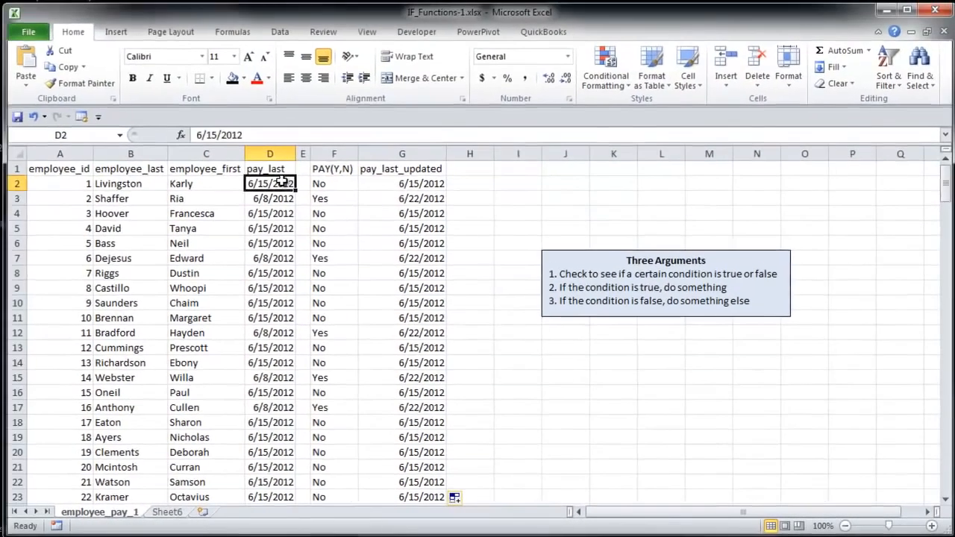
{"action": "left_click", "coordinate": [320, 105], "text": "shift"}
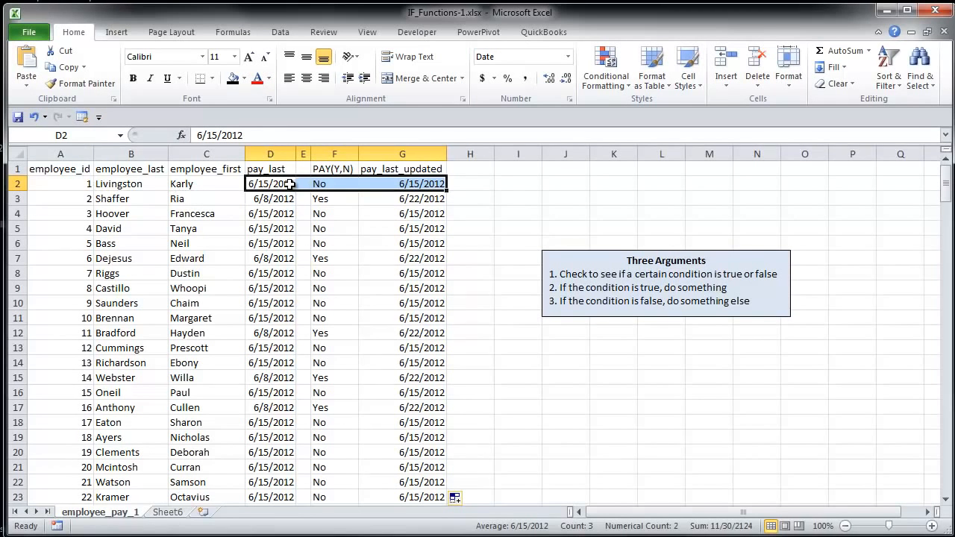
{"action": "left_click", "coordinate": [326, 183]}
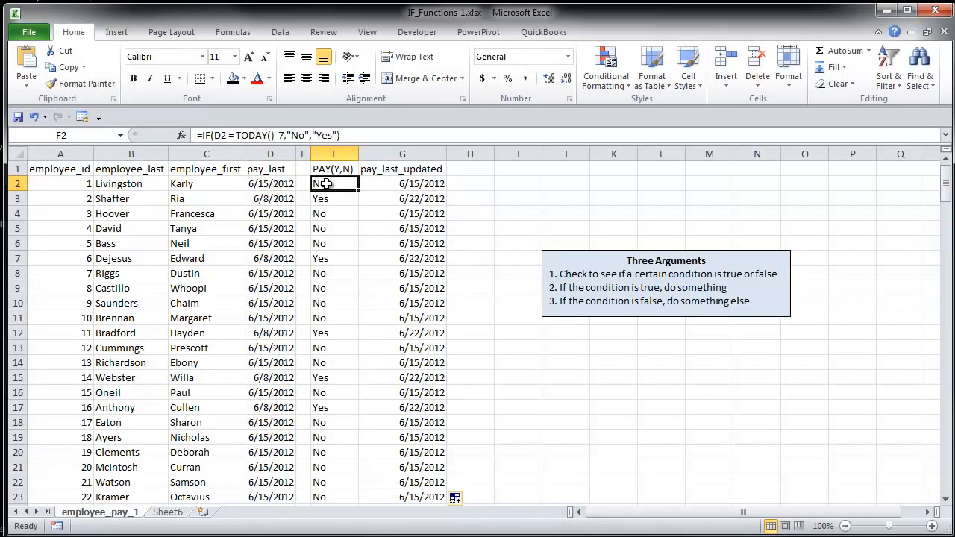
{"action": "left_click", "coordinate": [418, 185]}
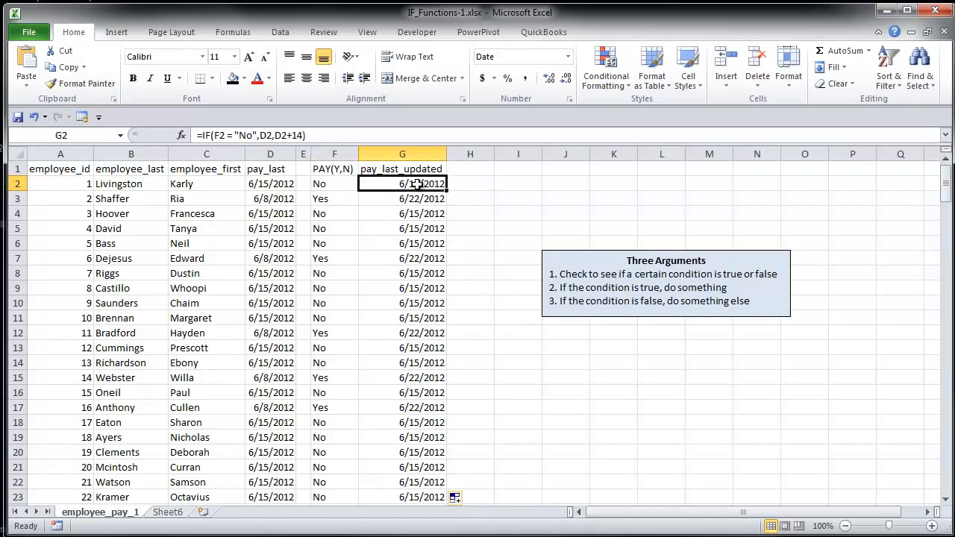
{"action": "left_click", "coordinate": [275, 198]}
{"action": "key", "text": "shift+Right"}
{"action": "key", "text": "shift+Right"}
{"action": "key", "text": "shift+Right"}
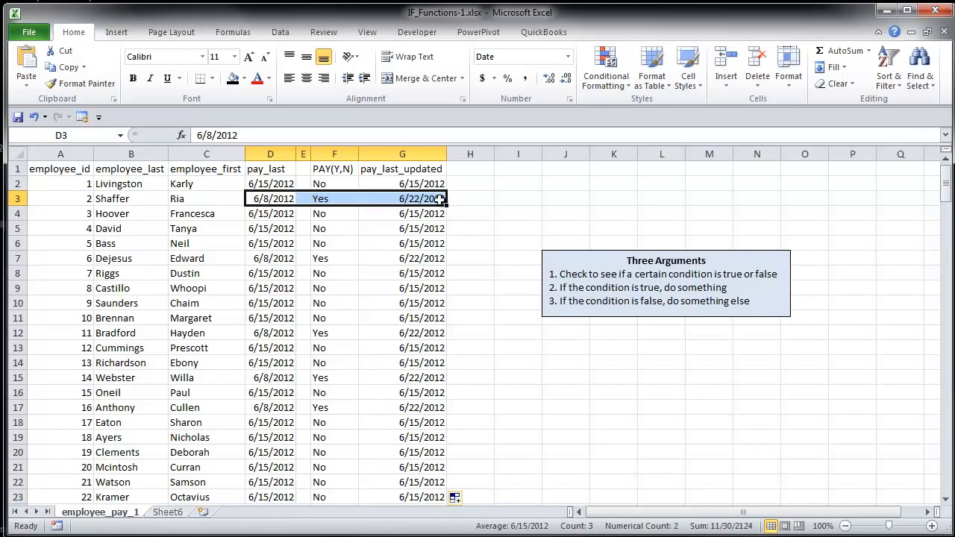
Move the Three Arguments text box down beside rows 18 to 22, and fill the whole of column H with black.
{"action": "left_click", "coordinate": [725, 270]}
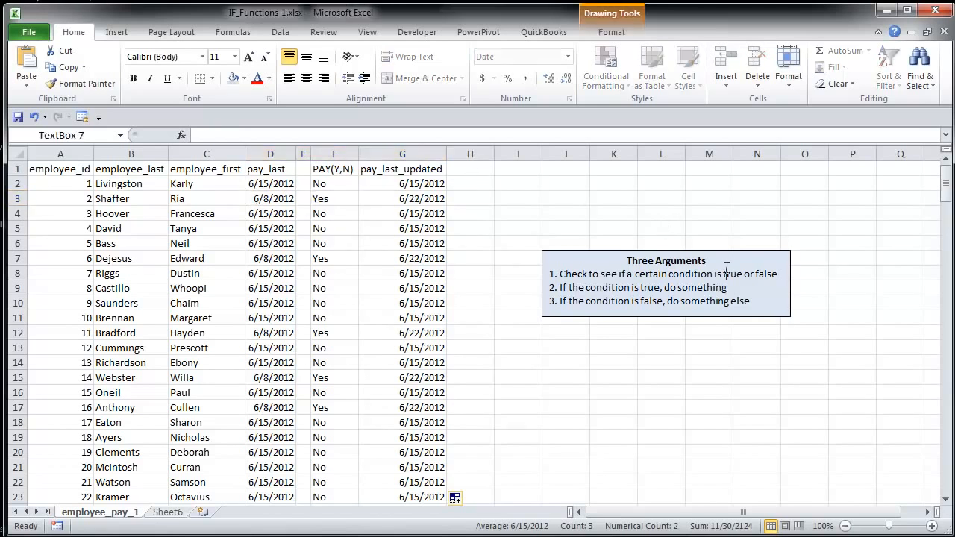
{"action": "left_click_drag", "start_coordinate": [737, 254], "coordinate": [858, 389]}
{"action": "left_click", "coordinate": [471, 170]}
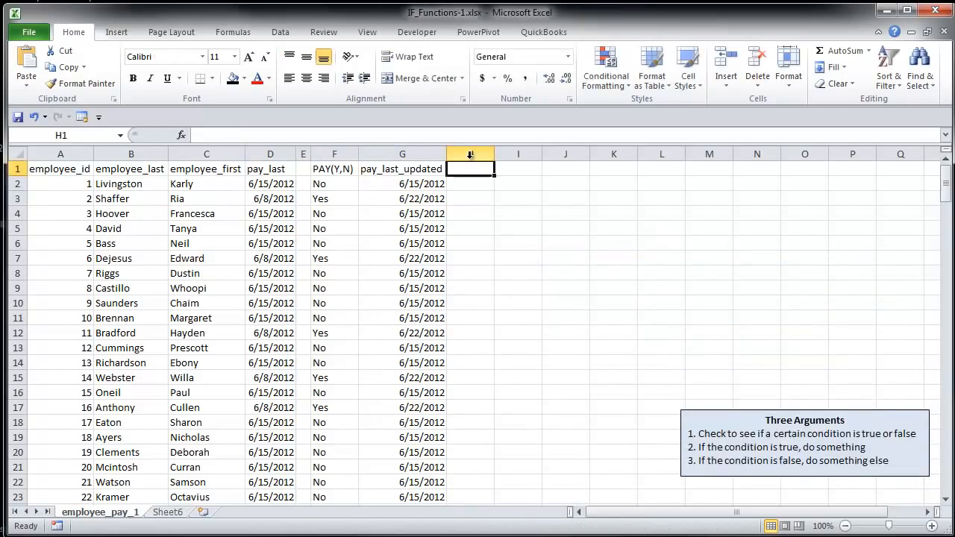
{"action": "left_click", "coordinate": [470, 153]}
{"action": "left_click", "coordinate": [233, 79]}
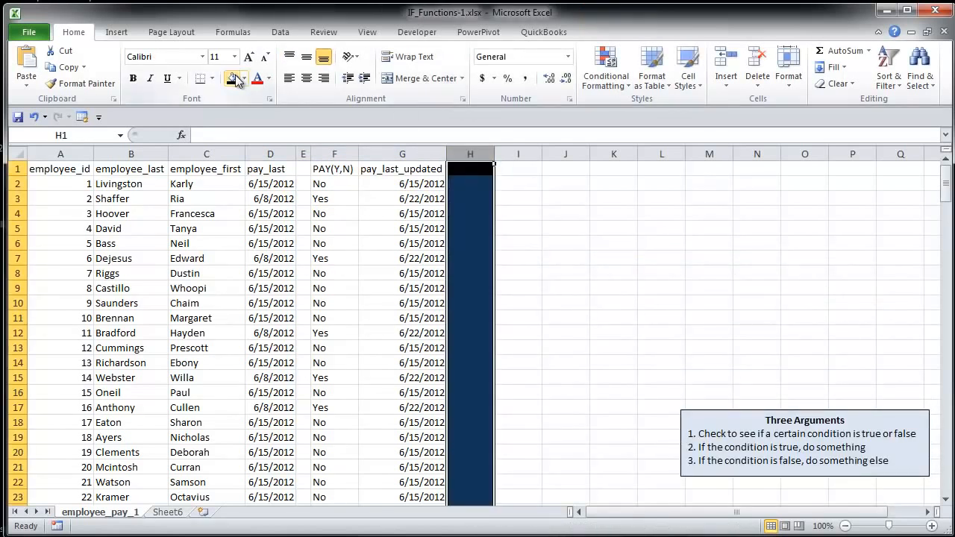
{"action": "left_click", "coordinate": [601, 211]}
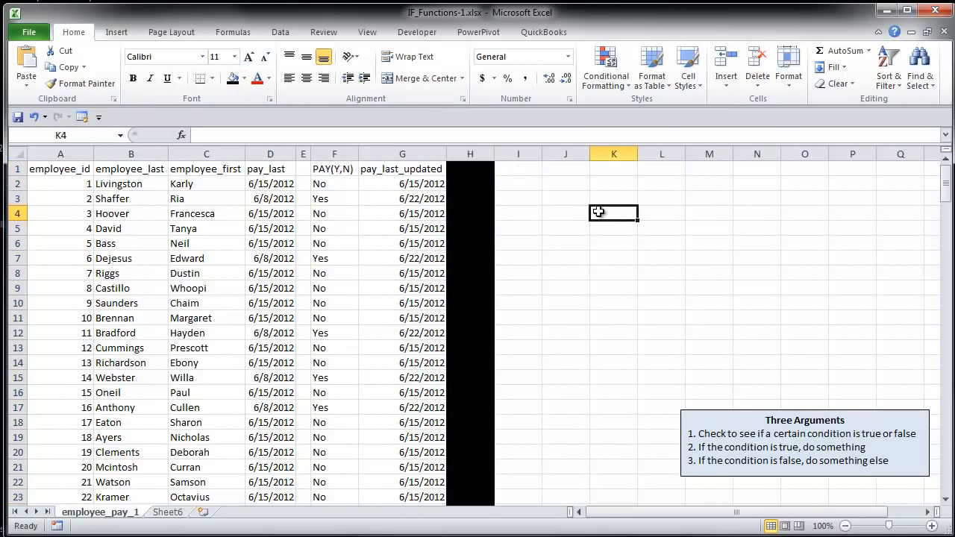
Copy the employee_id through pay_last data in A1:D201 and paste it starting at I1.
{"action": "left_click", "coordinate": [52, 169]}
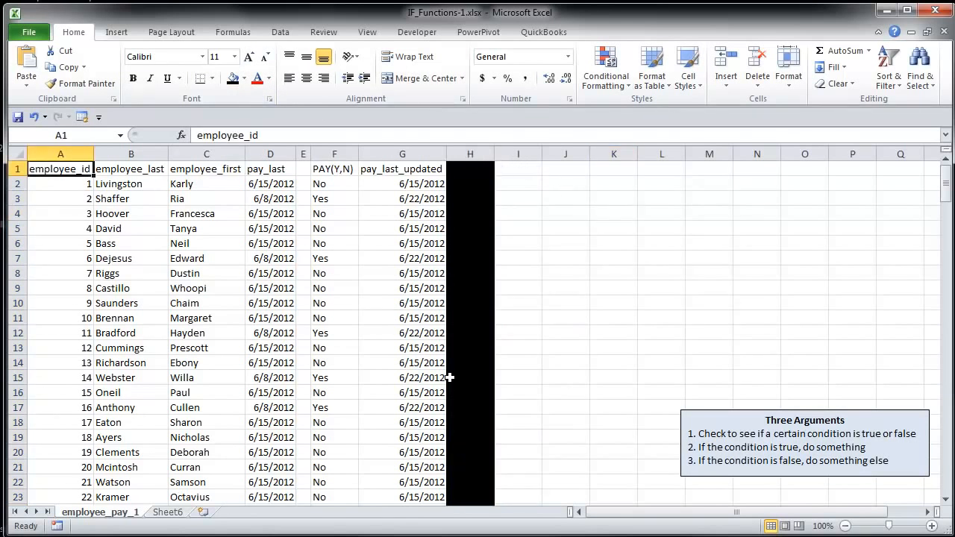
{"action": "left_click", "coordinate": [276, 169], "text": "shift"}
{"action": "key", "text": "ctrl+shift+Down"}
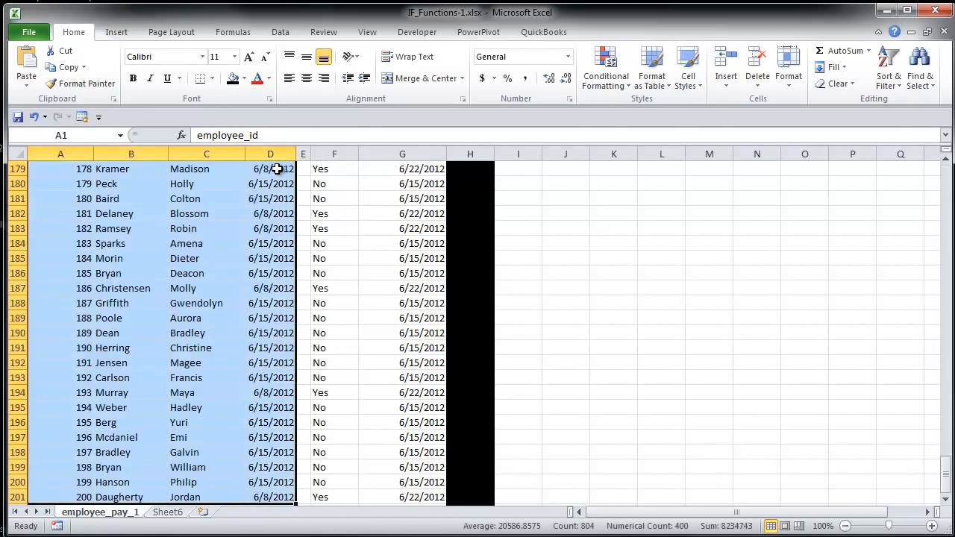
{"action": "key", "text": "ctrl+c"}
{"action": "left_click", "coordinate": [673, 301]}
{"action": "scroll", "coordinate": [634, 253], "scroll_direction": "up", "scroll_amount": 8}
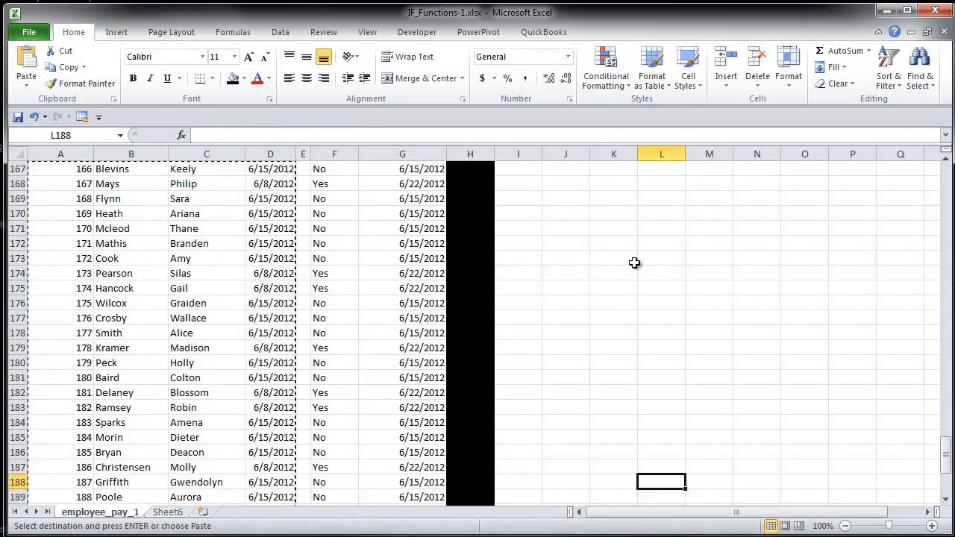
{"action": "left_click_drag", "start_coordinate": [944, 441], "coordinate": [929, 175]}
{"action": "left_click", "coordinate": [518, 169]}
{"action": "key", "text": "ctrl+v"}
Delete the Three Arguments text box from the sheet.
{"action": "left_click", "coordinate": [886, 409]}
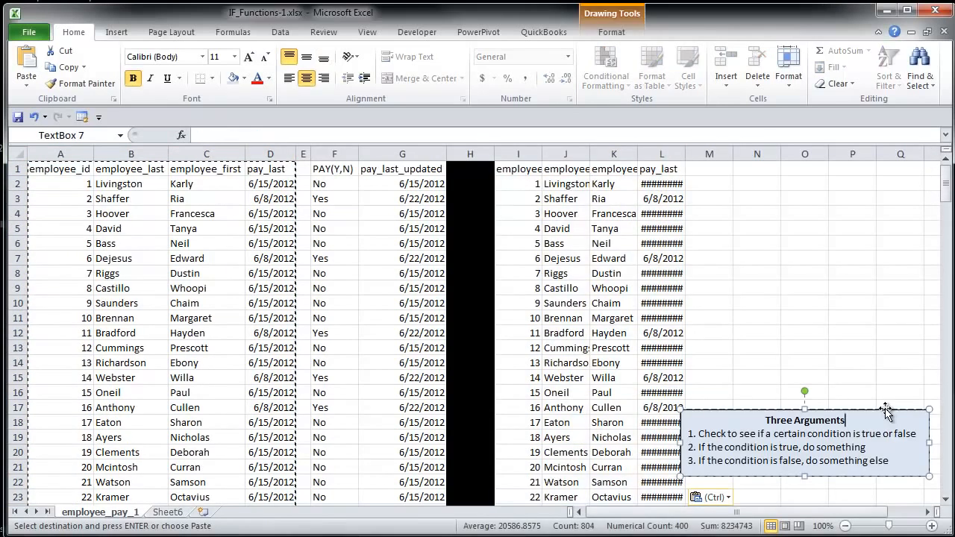
{"action": "mouse_move", "coordinate": [893, 410]}
{"action": "left_mouse_down"}
{"action": "mouse_move", "coordinate": [923, 377]}
{"action": "mouse_move", "coordinate": [910, 271]}
{"action": "mouse_move", "coordinate": [882, 271]}
{"action": "left_mouse_up"}
{"action": "key", "text": "Delete"}
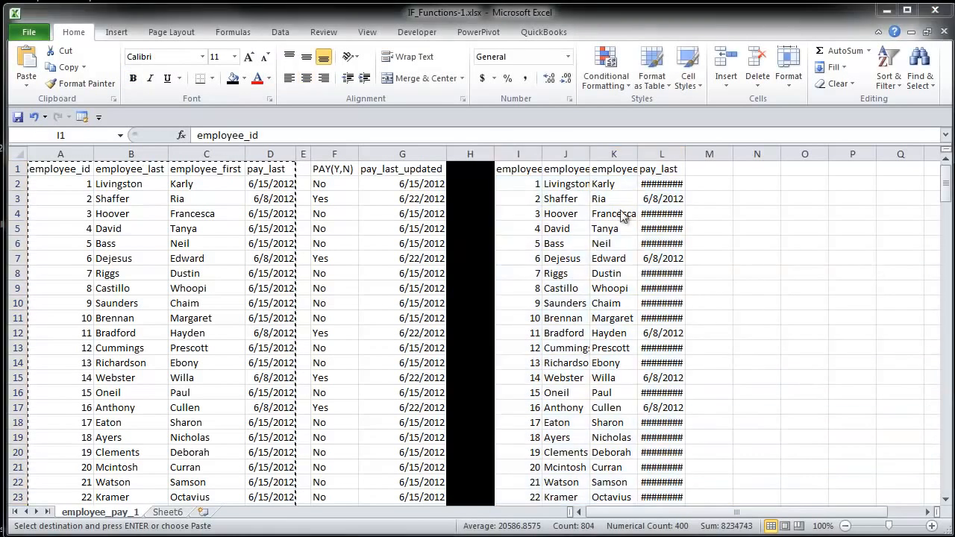
Clear the dates beneath the copied pay_last header in L2:L201.
{"action": "left_click", "coordinate": [660, 184]}
{"action": "key", "text": "ctrl+shift+Down"}
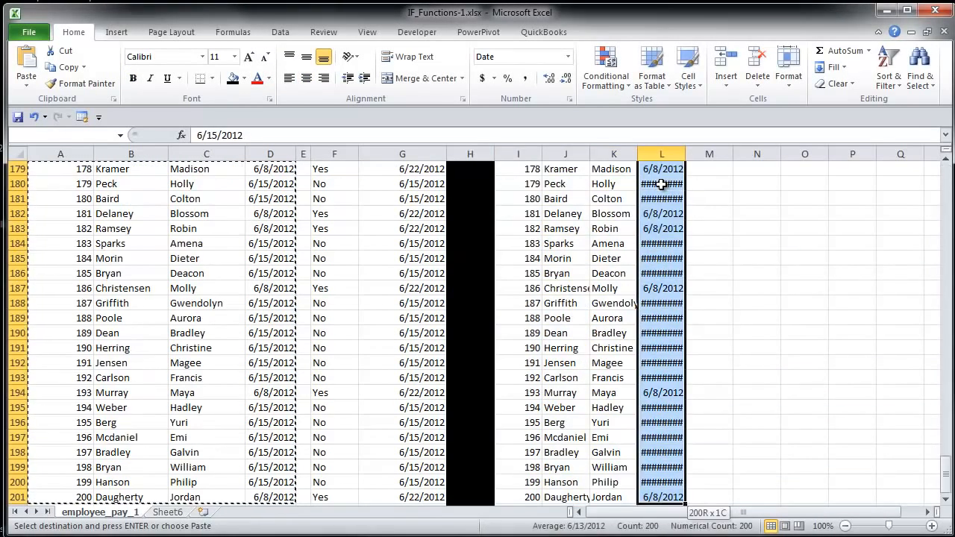
{"action": "key", "text": "Delete"}
{"action": "key", "text": "ctrl+BackSpace"}
Copy the pay_last_updated dates in G2:G201, paste them as values starting at L2, and autofit column L.
{"action": "left_click", "coordinate": [415, 185]}
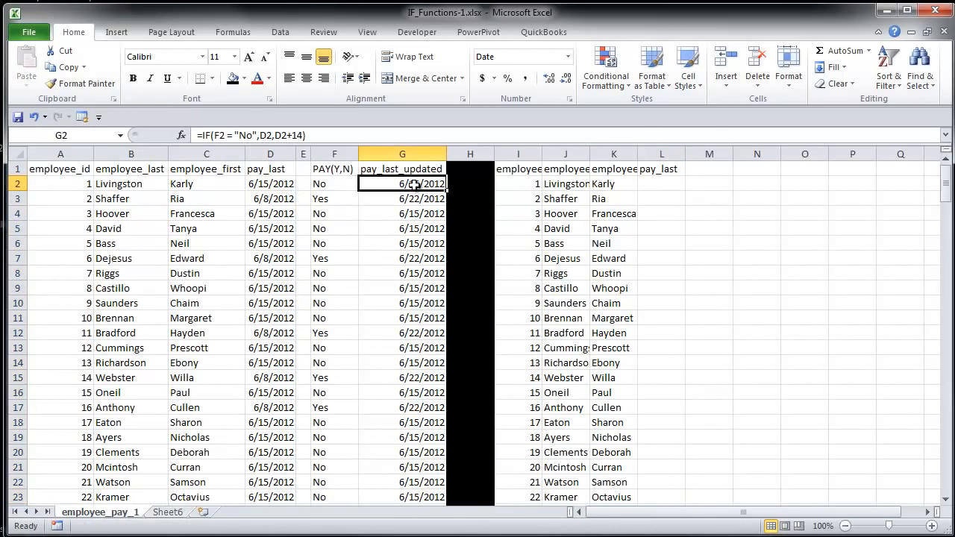
{"action": "key", "text": "ctrl+shift+Down"}
{"action": "key", "text": "ctrl+c"}
{"action": "scroll", "coordinate": [701, 253], "scroll_direction": "up", "scroll_amount": 6}
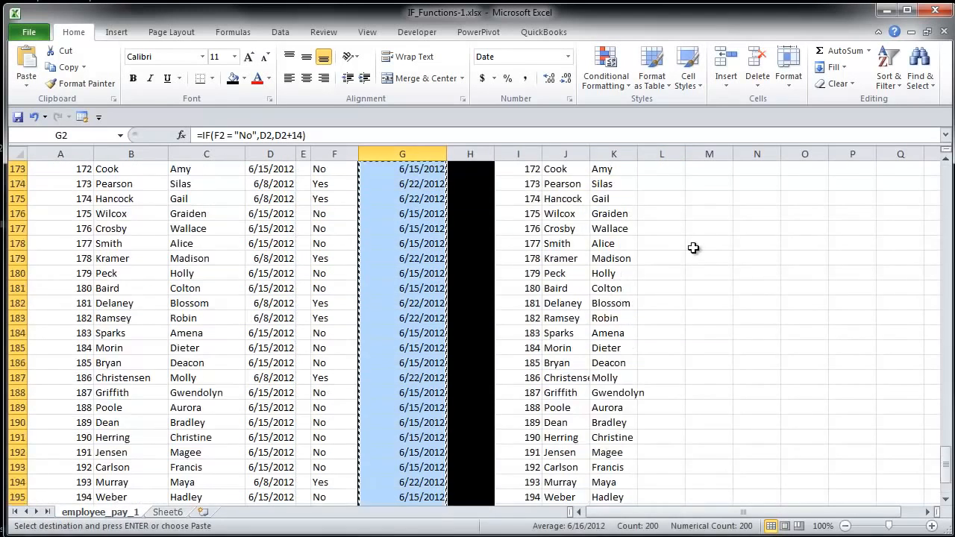
{"action": "scroll", "coordinate": [713, 243], "scroll_direction": "up", "scroll_amount": 16}
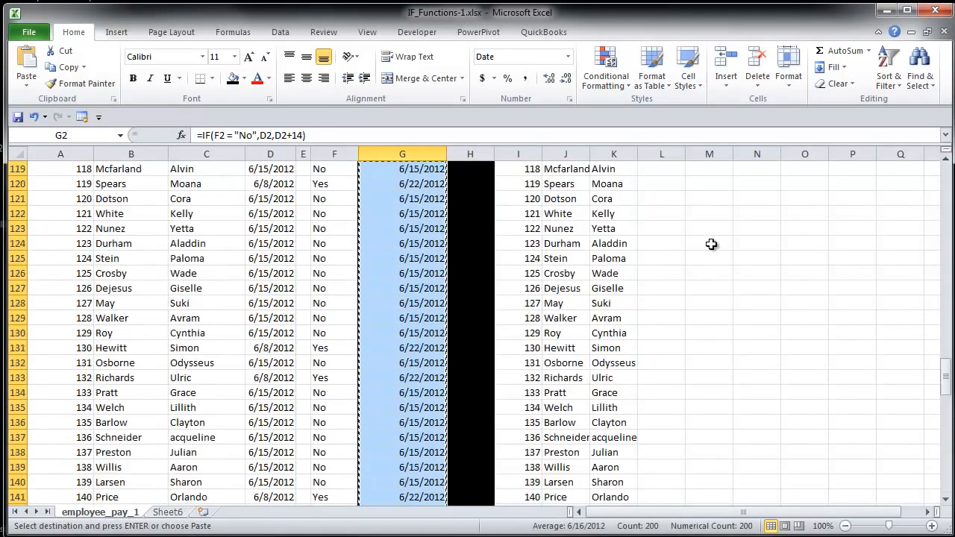
{"action": "scroll", "coordinate": [710, 245], "scroll_direction": "up", "scroll_amount": 6}
{"action": "left_click_drag", "start_coordinate": [944, 330], "coordinate": [942, 170]}
{"action": "left_click", "coordinate": [668, 187]}
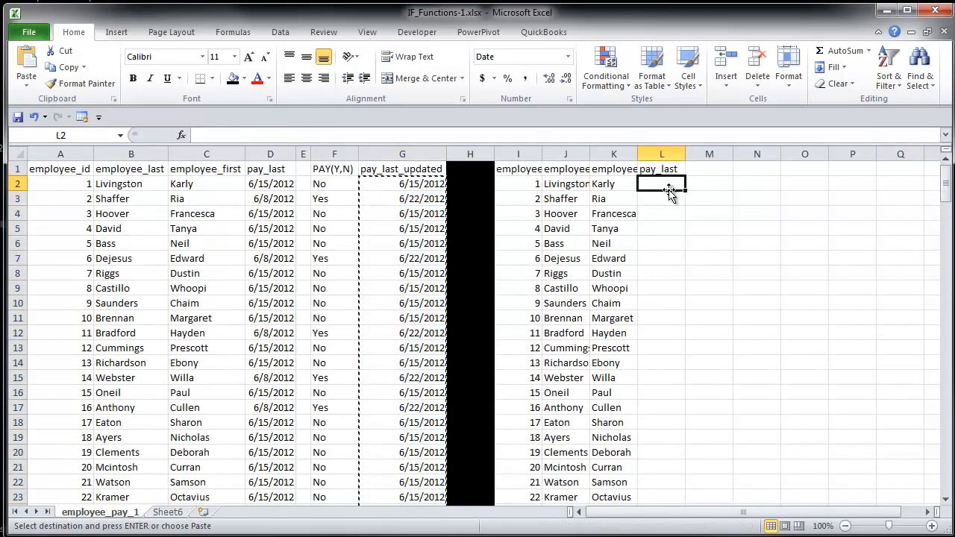
{"action": "right_click", "coordinate": [668, 187]}
{"action": "left_click", "coordinate": [720, 237]}
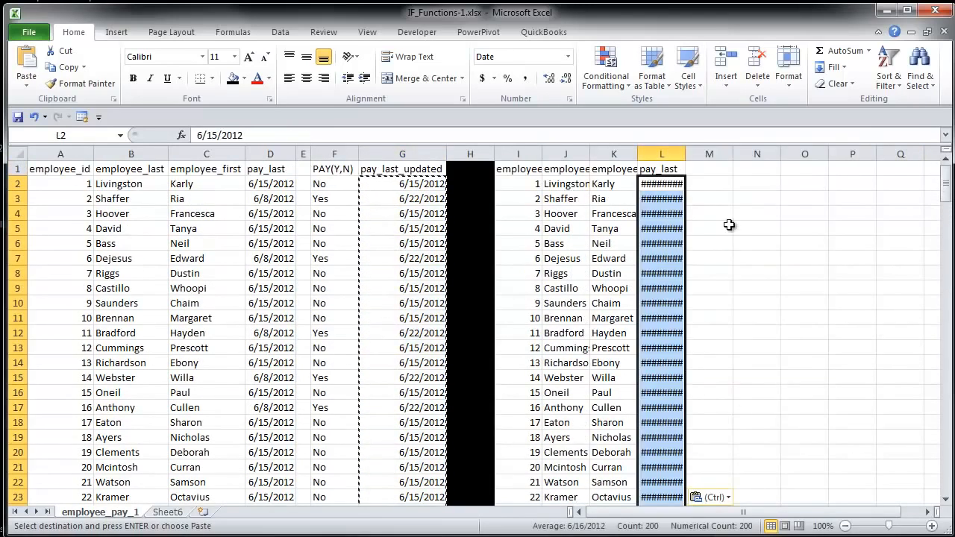
{"action": "double_click", "coordinate": [687, 153]}
{"action": "left_click", "coordinate": [697, 184]}
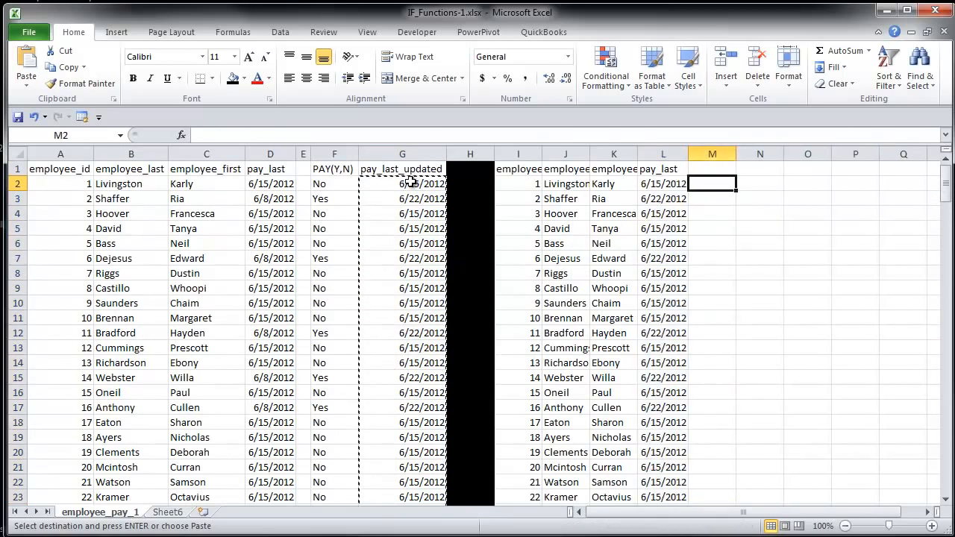
Copy the PAY(Y,N) and pay_last_updated headers from F1:G1 into M1:N1.
{"action": "left_click_drag", "start_coordinate": [325, 169], "coordinate": [393, 167]}
{"action": "key", "text": "ctrl+c"}
{"action": "left_click", "coordinate": [713, 170]}
{"action": "key", "text": "ctrl+v"}
{"action": "left_click", "coordinate": [761, 240]}
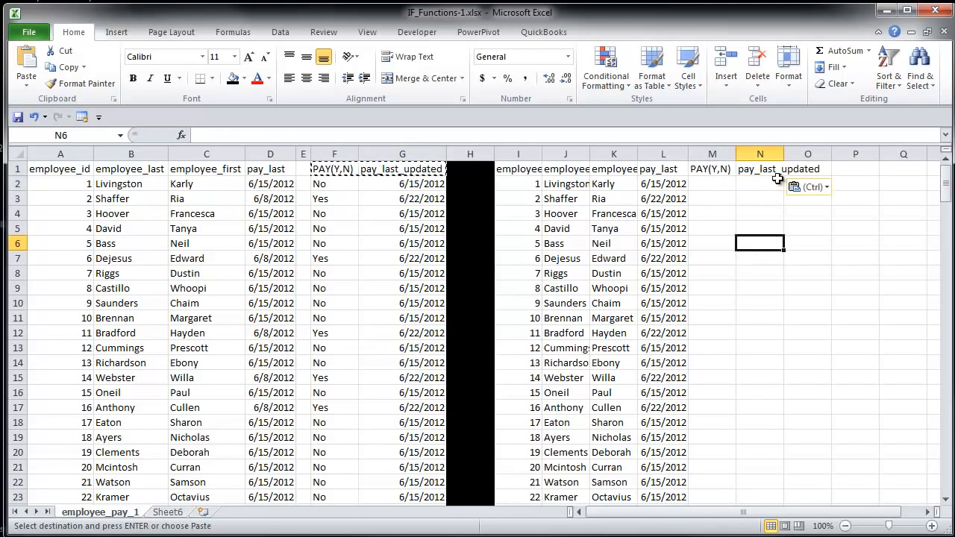
Autofit columns N and J to their contents, and inspect the formula in G2.
{"action": "double_click", "coordinate": [786, 154]}
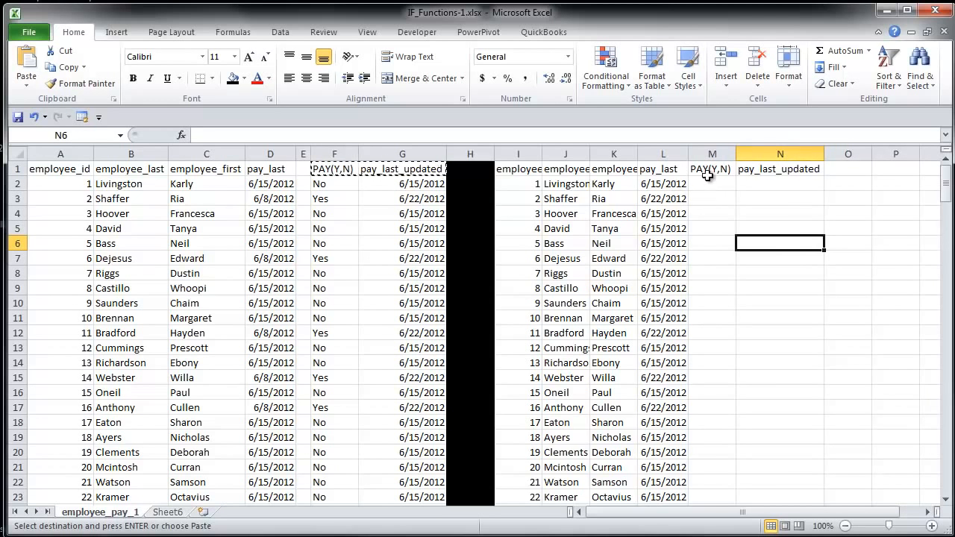
{"action": "double_click", "coordinate": [589, 154]}
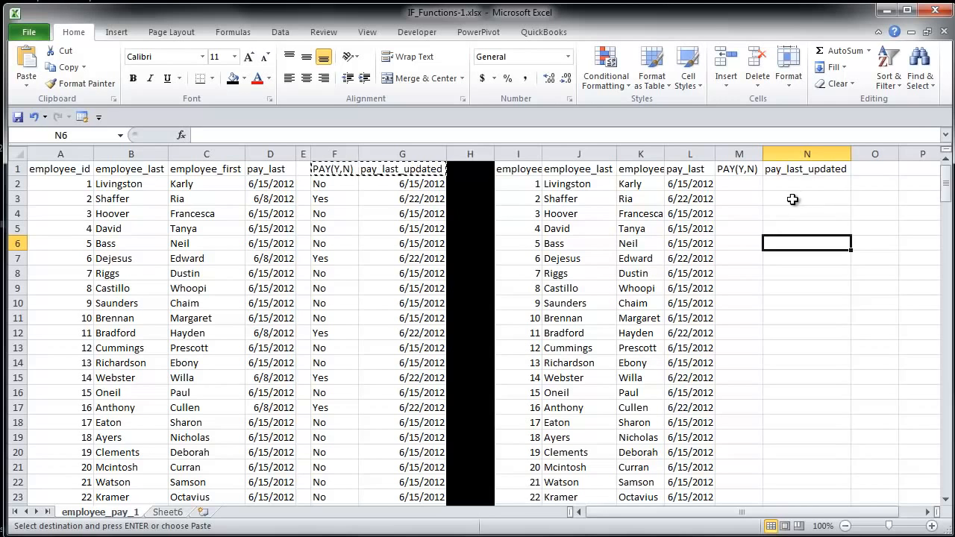
{"action": "left_click", "coordinate": [423, 186]}
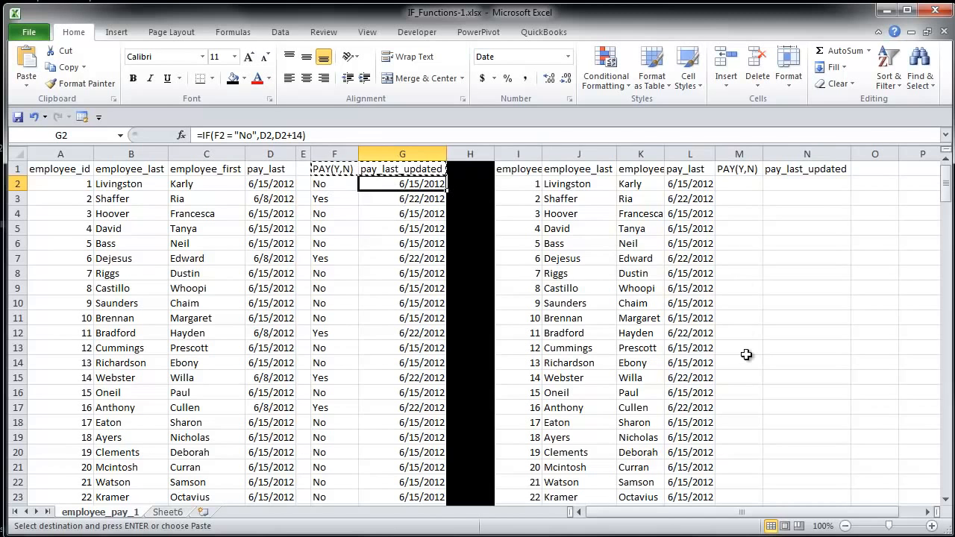
{"action": "left_click", "coordinate": [892, 271]}
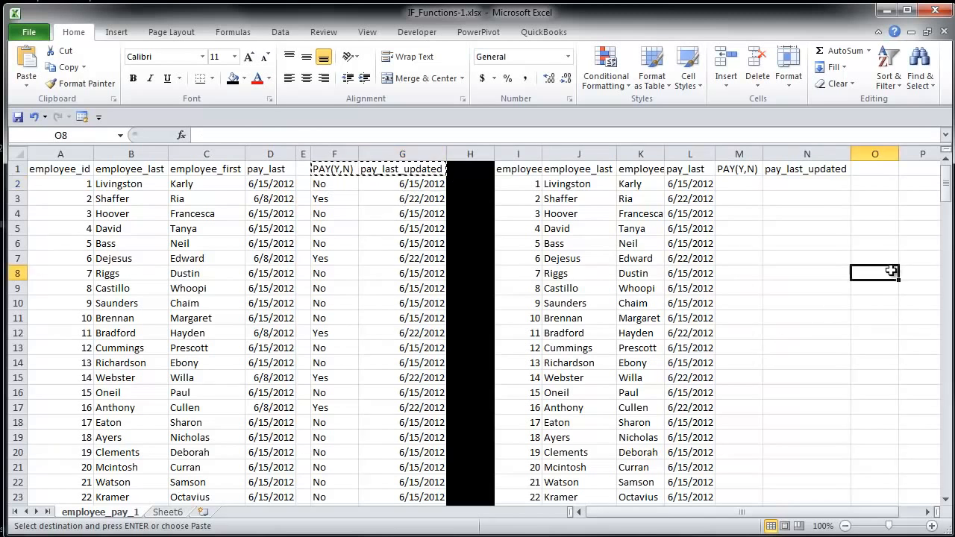